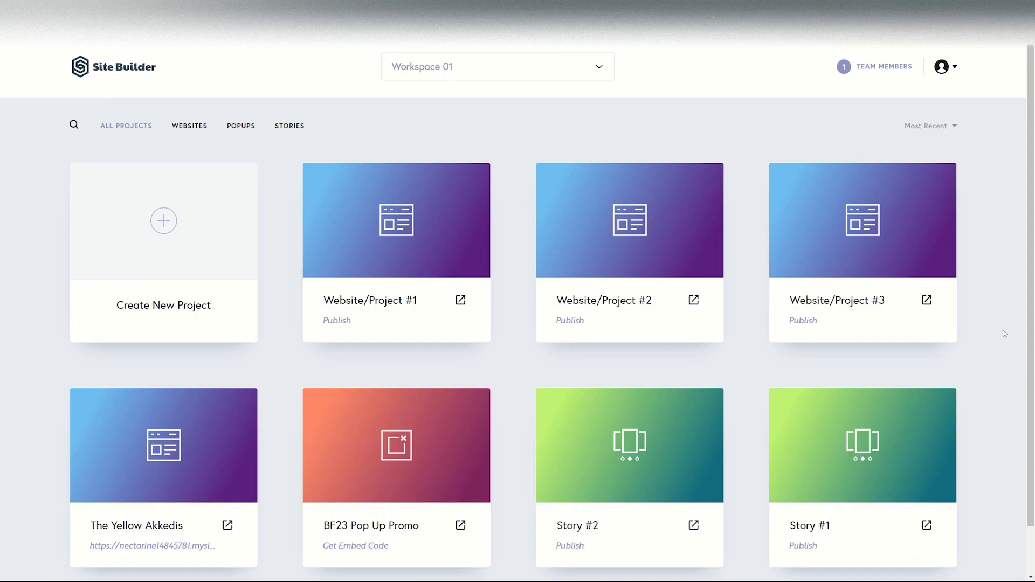
Step: Filter the projects to popups and open the BF23 Pop Up Promo popup for editing
drag(1031, 217, 1031, 268)
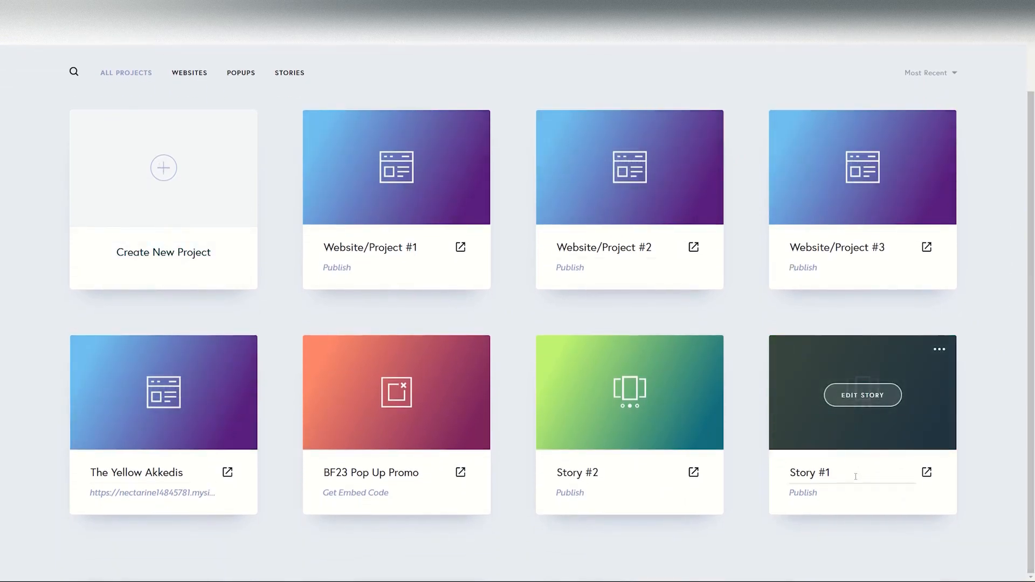
click(250, 76)
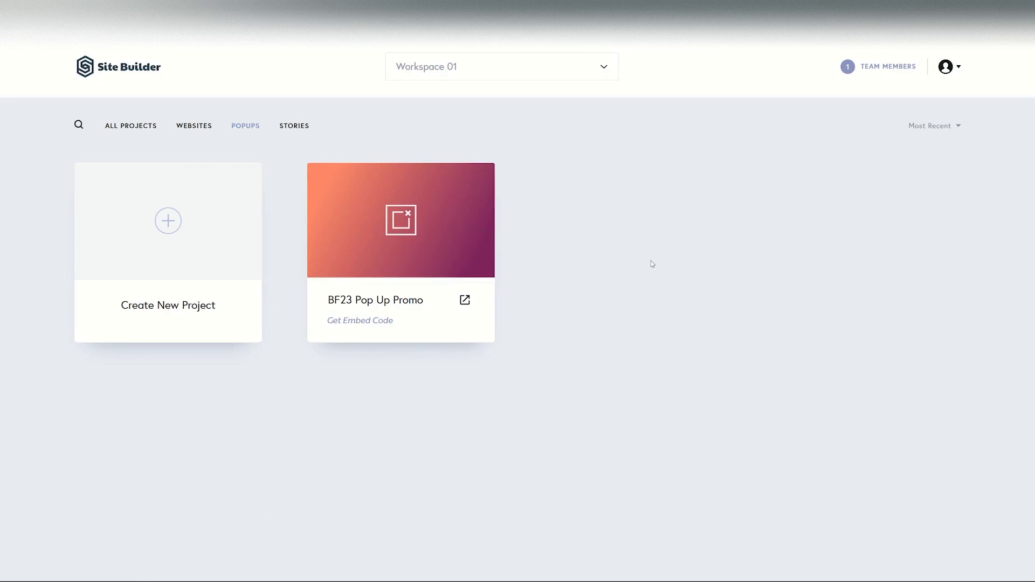
click(401, 230)
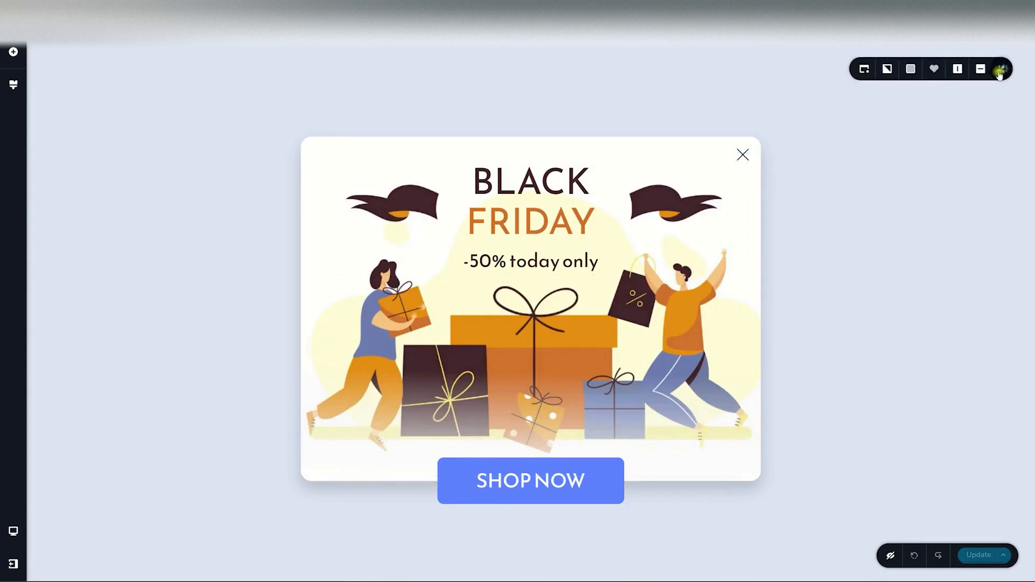
Step: Open the popup's display conditions and save them with the On Page Exit Intent trigger
click(974, 69)
click(798, 175)
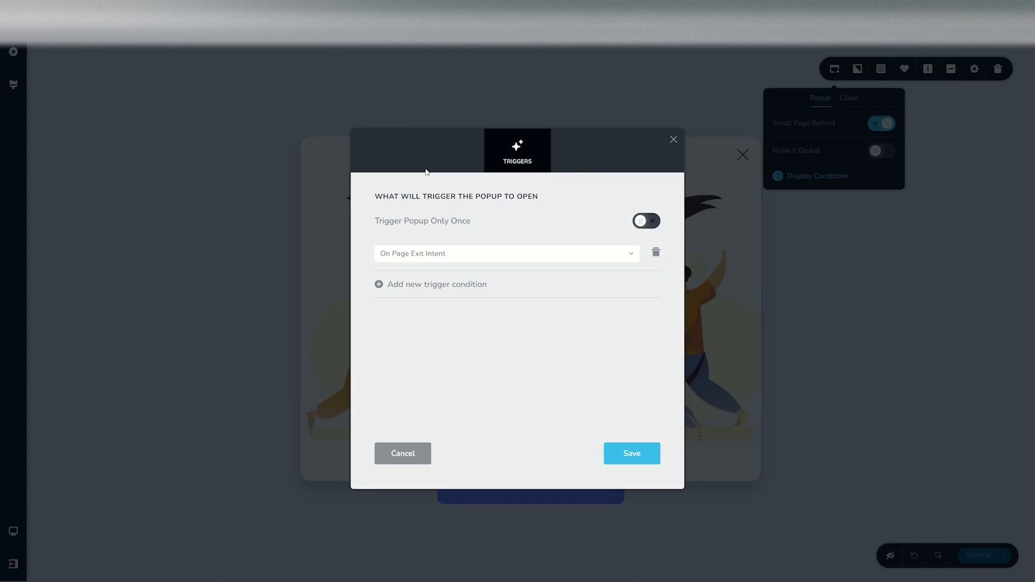
click(621, 458)
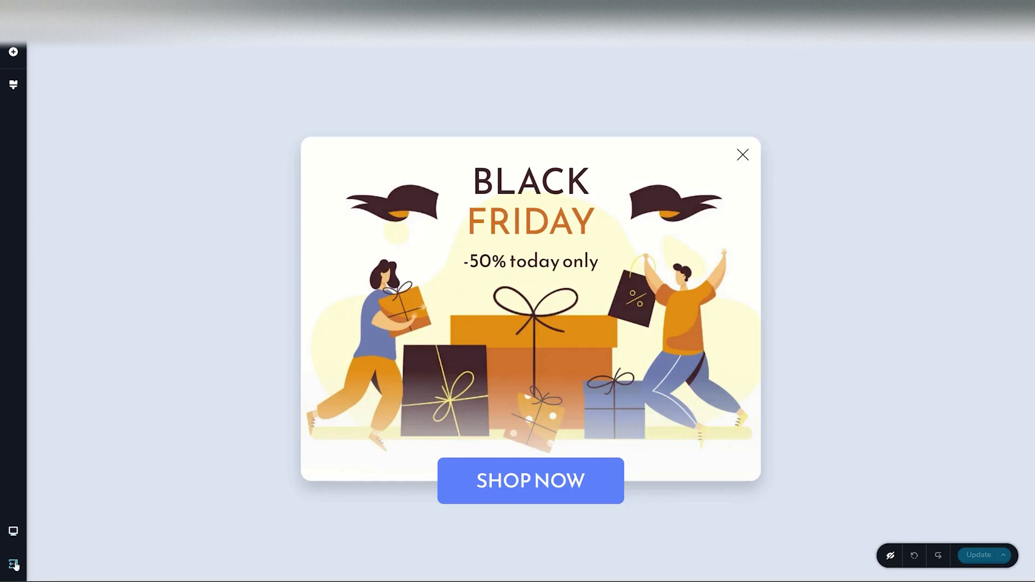
Step: Return to the project dashboard and copy the embed code of the BF23 Pop Up Promo popup
click(15, 564)
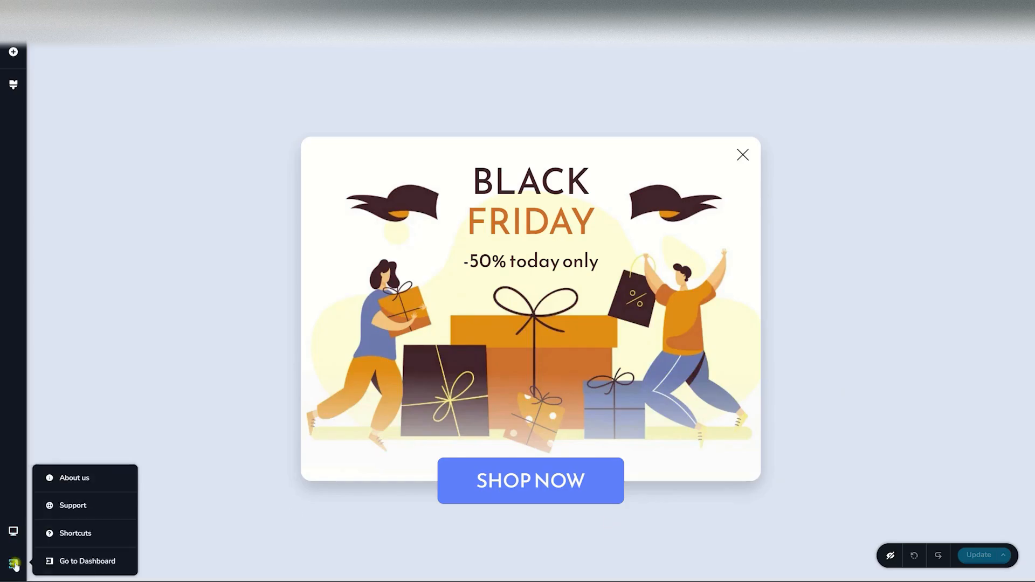
click(110, 565)
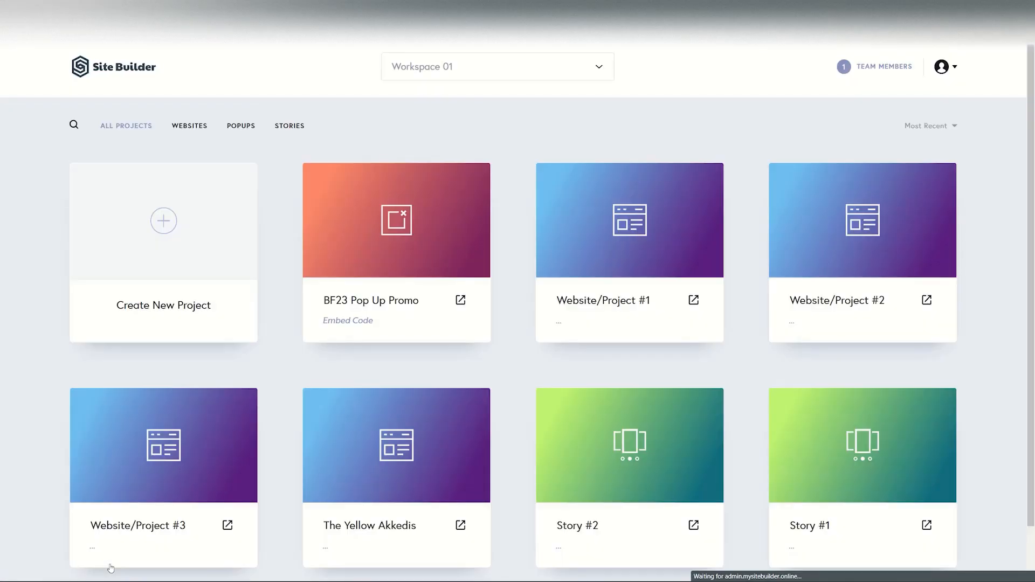
click(243, 127)
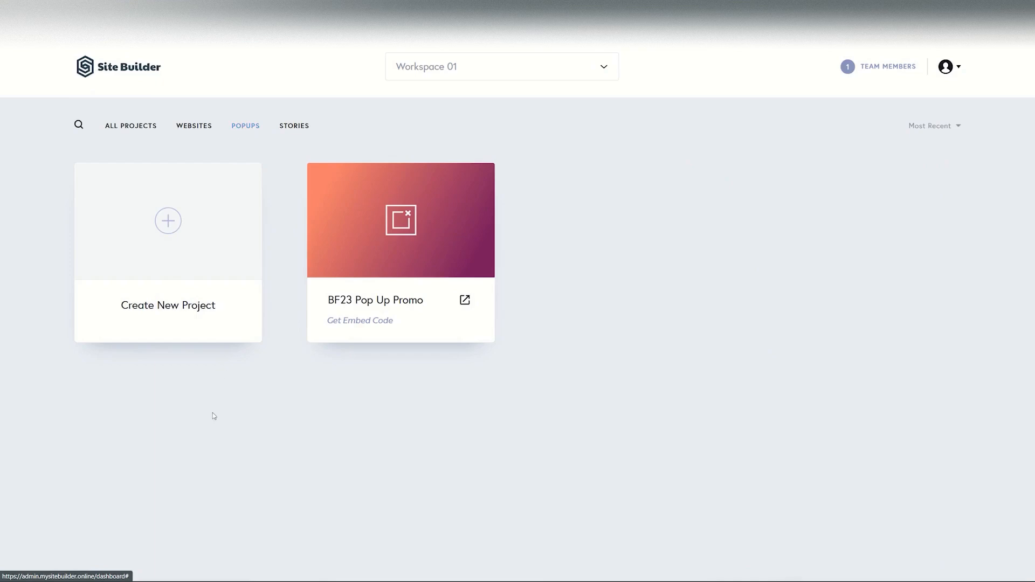
mouse_move(397, 308)
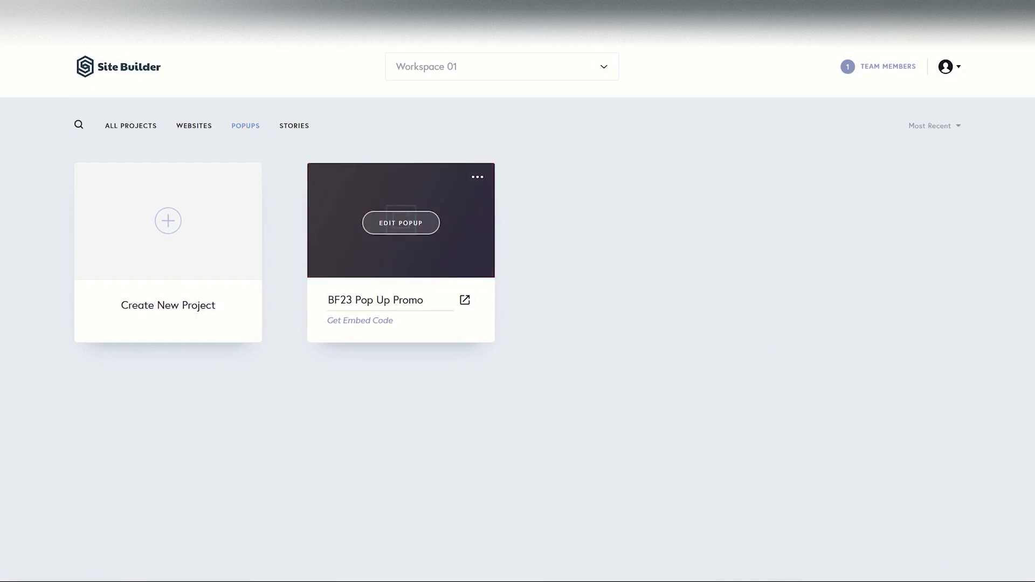
click(349, 324)
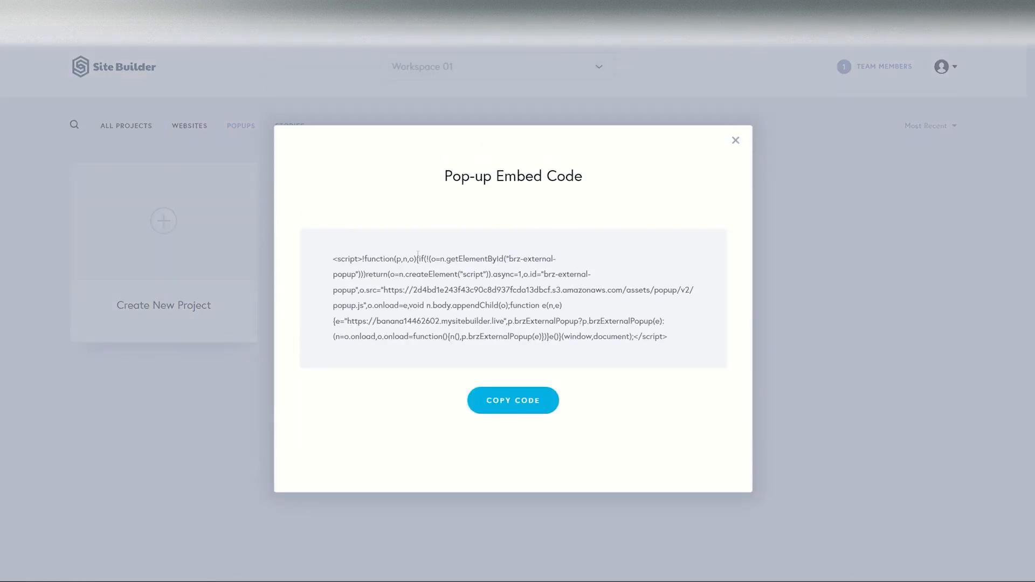
click(511, 402)
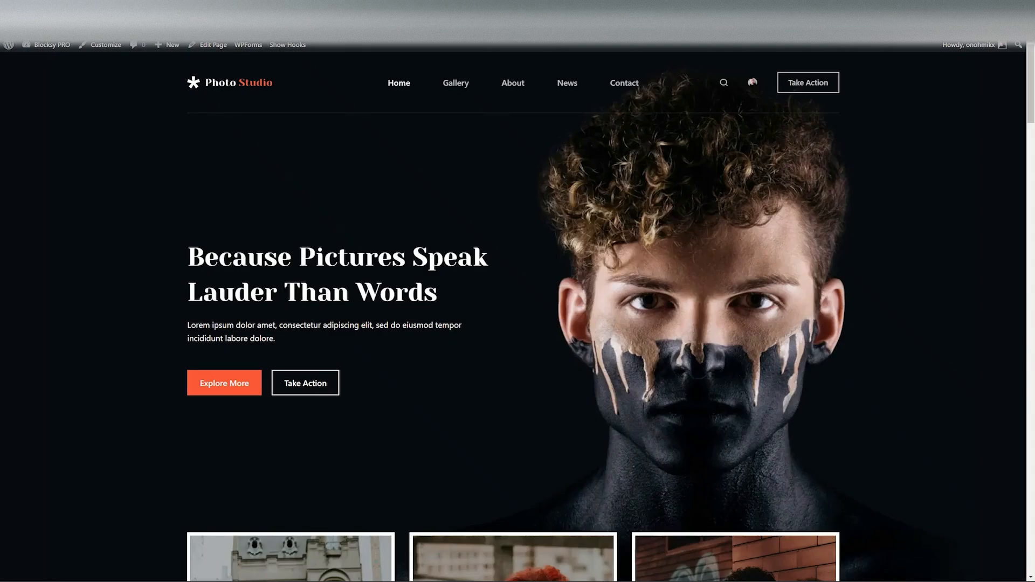
Step: In the WordPress site's customizer, paste the popup embed code into the site-wide footer scripts, publish, and return to the site
click(107, 47)
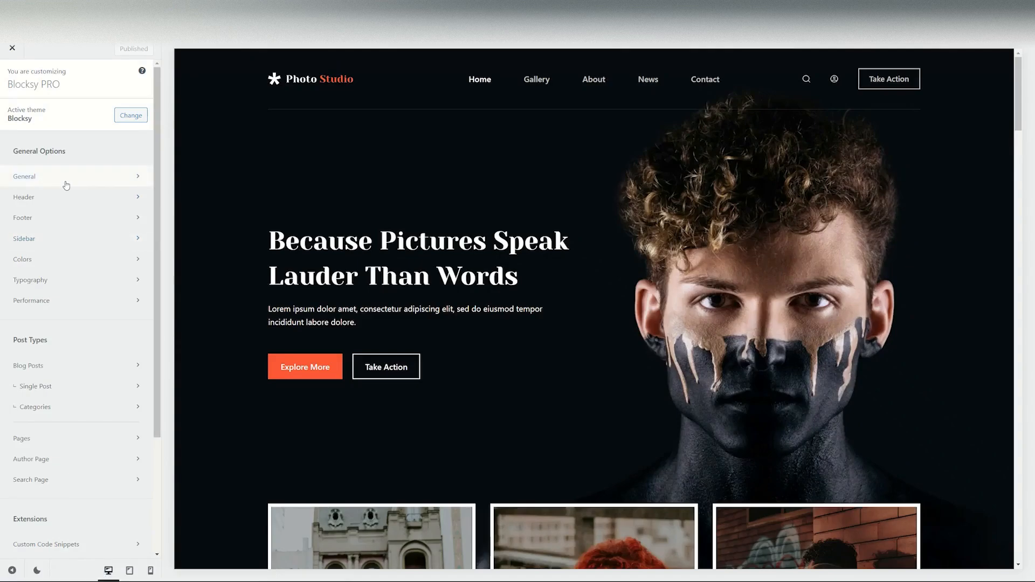
drag(159, 153, 152, 291)
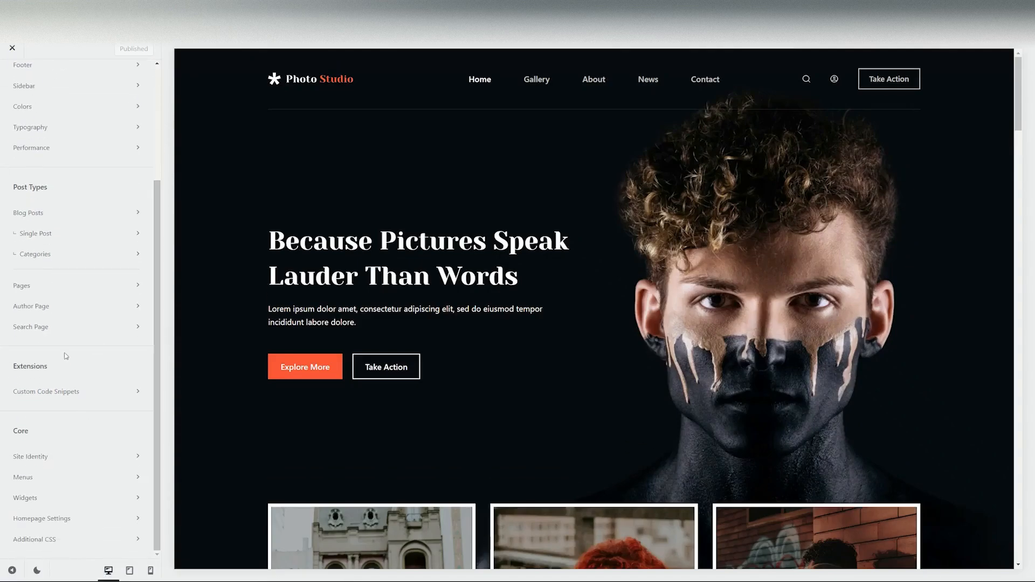
click(70, 392)
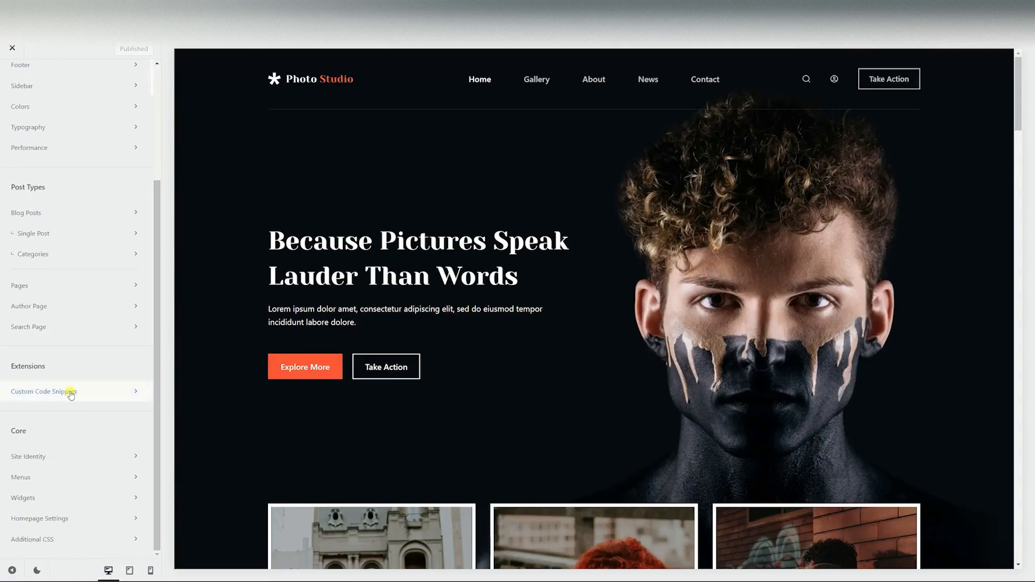
click(60, 138)
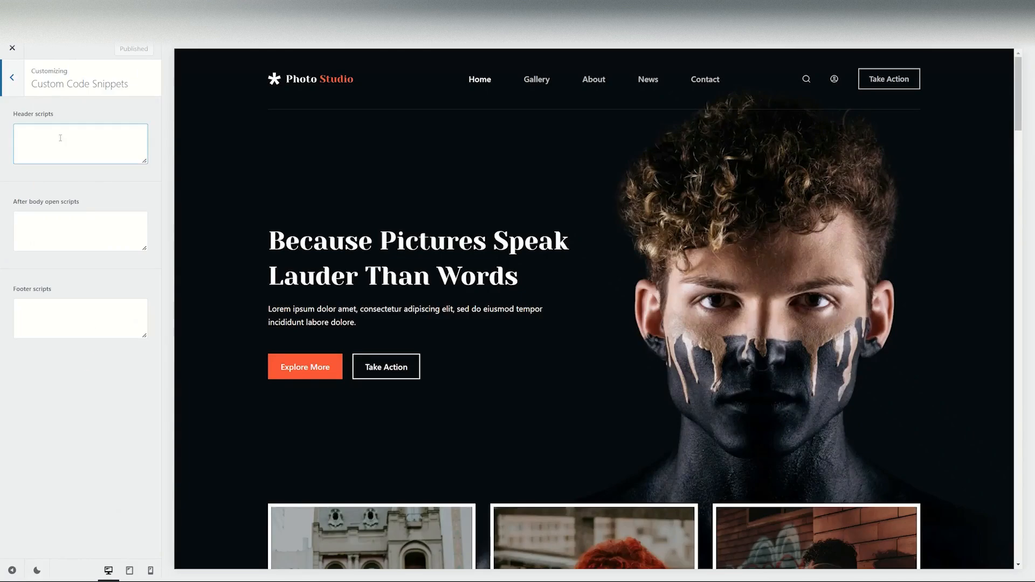
click(52, 309)
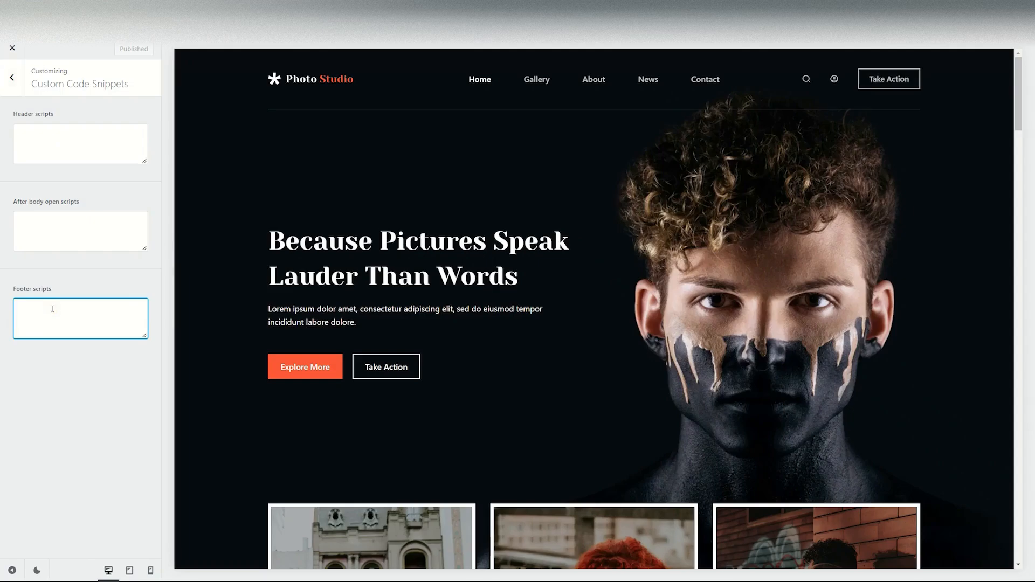
key(ctrl+v)
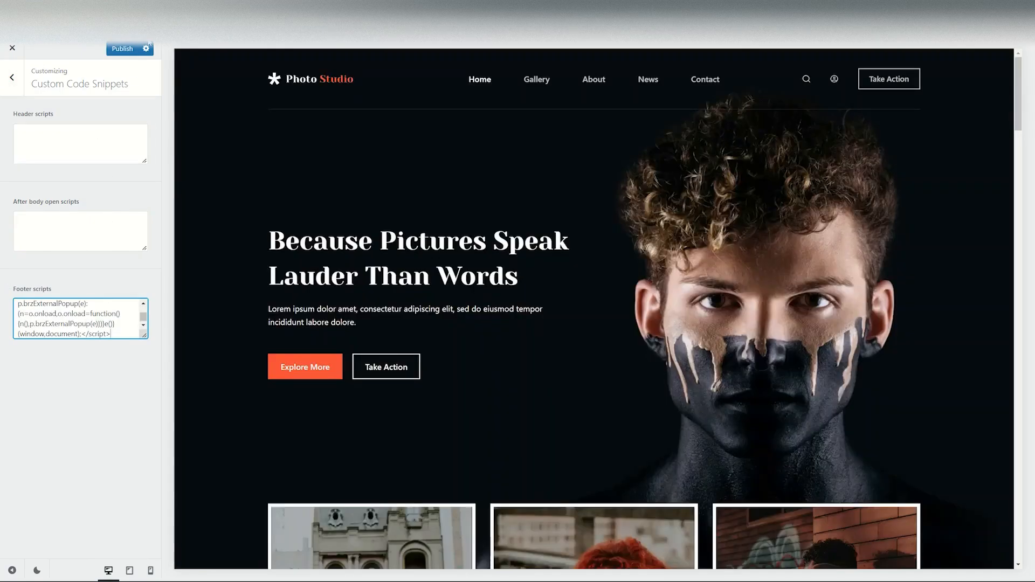
click(124, 48)
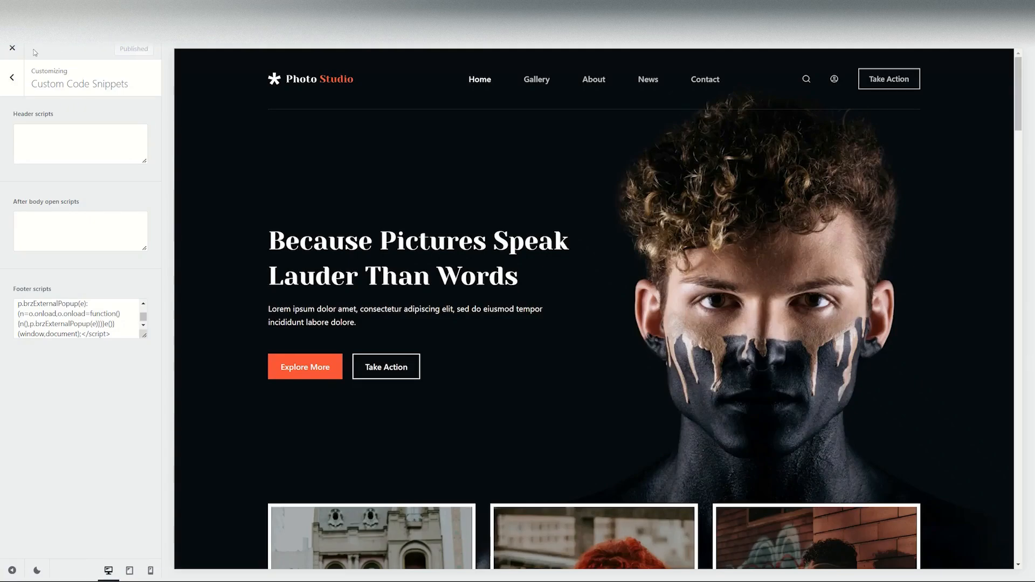
click(6, 52)
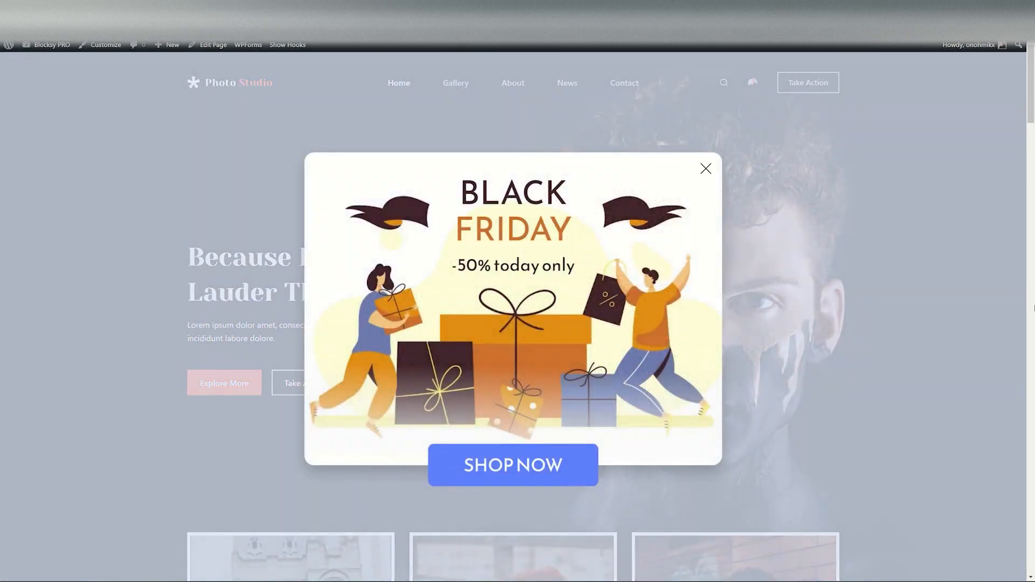
Step: Test the exit popup on the Home and Gallery pages of the site, closing it each time
scroll(703, 158, down, 8)
click(706, 169)
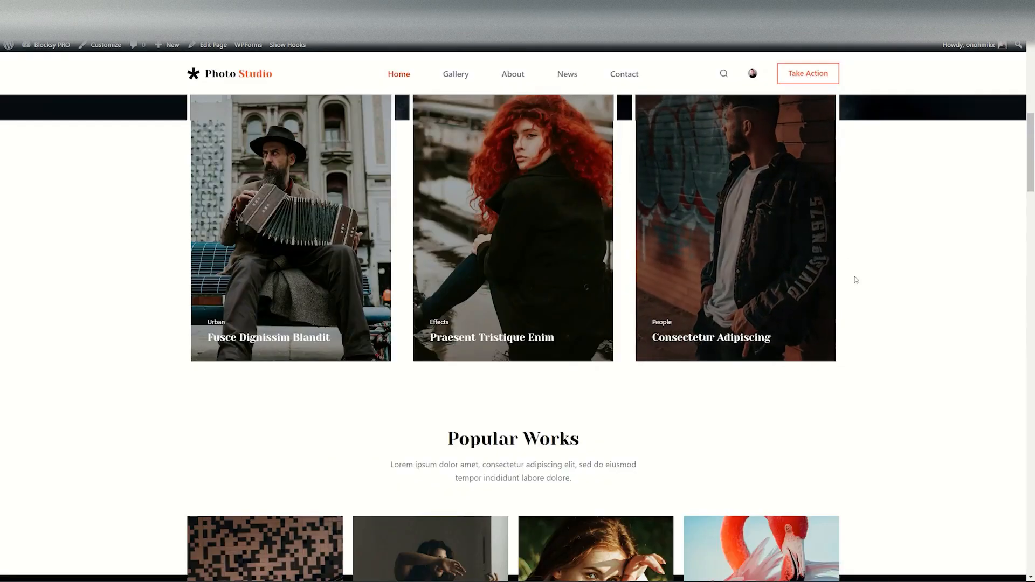
scroll(856, 279, up, 8)
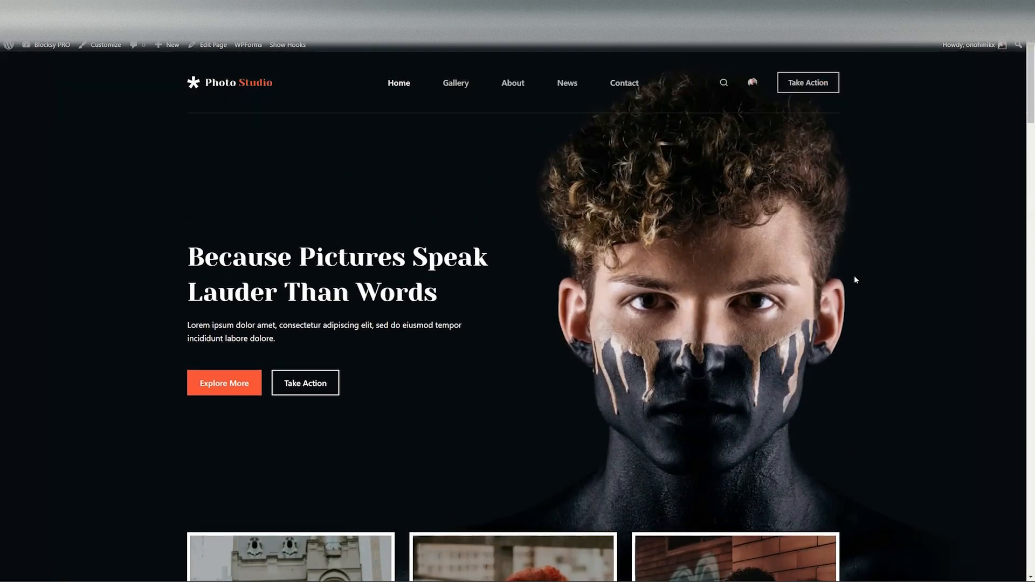
click(457, 86)
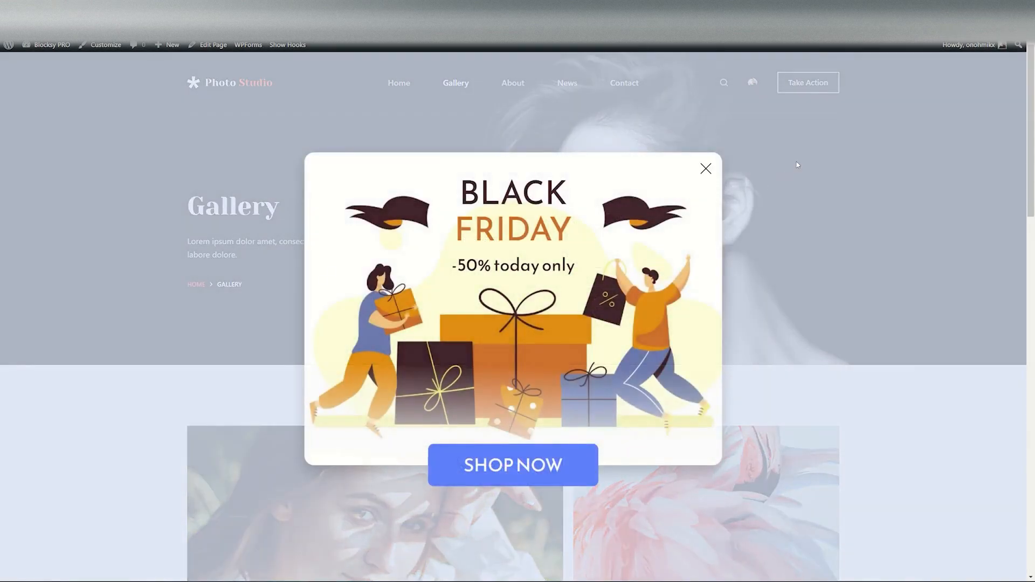
click(707, 168)
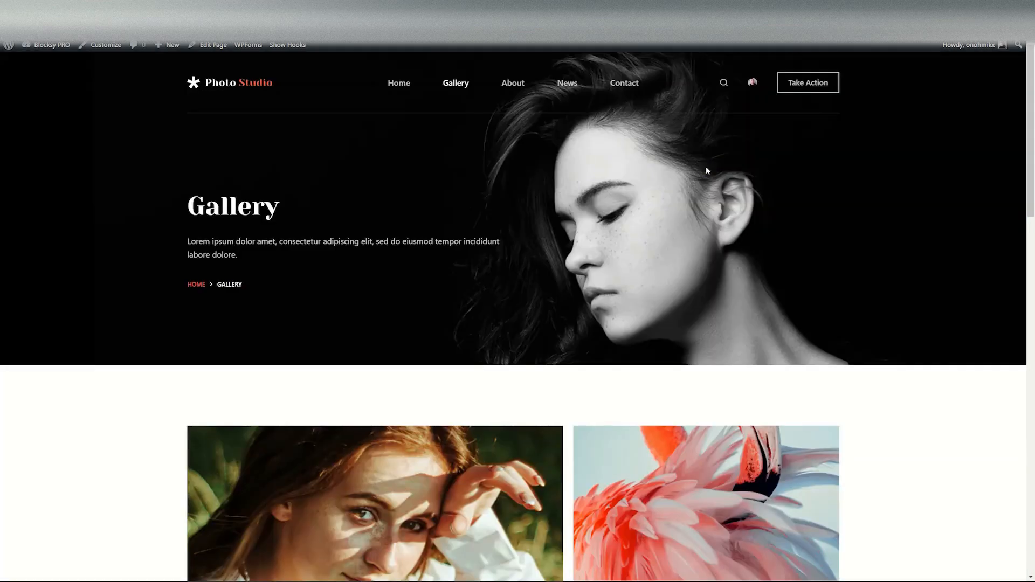
Step: Clear the site-wide footer scripts in the customizer's custom code snippets, publish, and return to the Gallery page
click(97, 49)
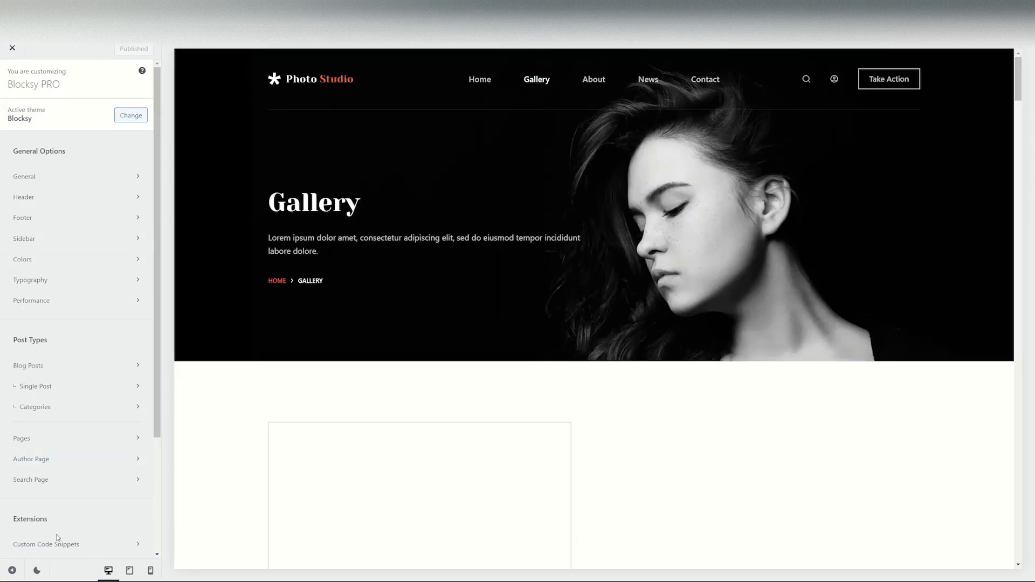
click(58, 544)
click(64, 327)
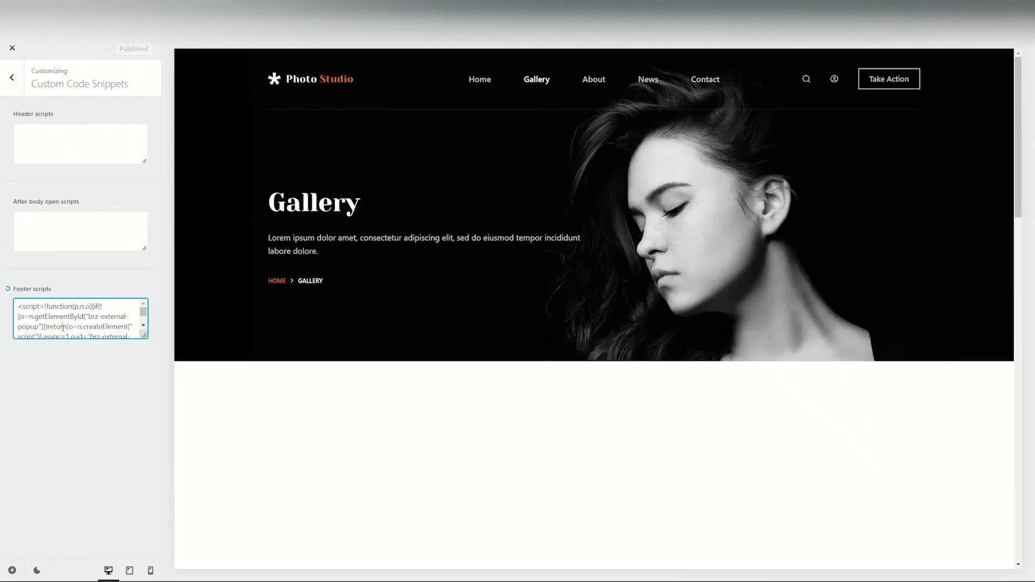
key(ctrl+a)
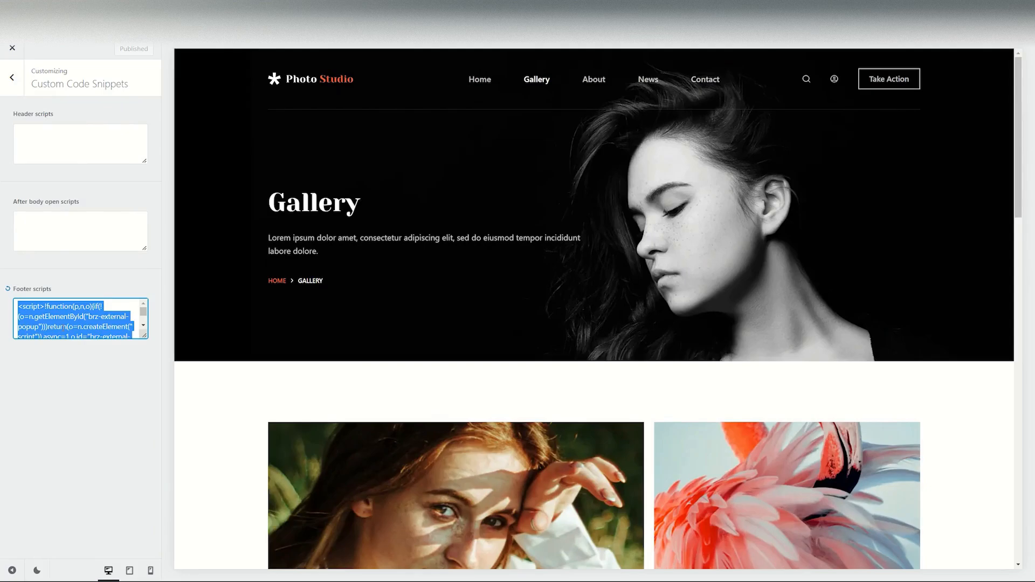
key(BackSpace)
click(122, 54)
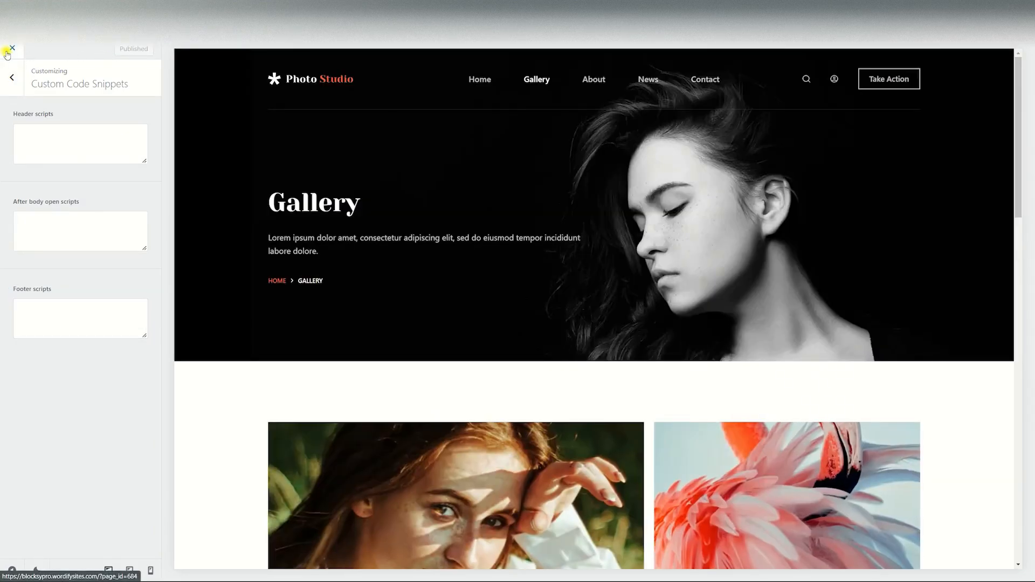
click(7, 52)
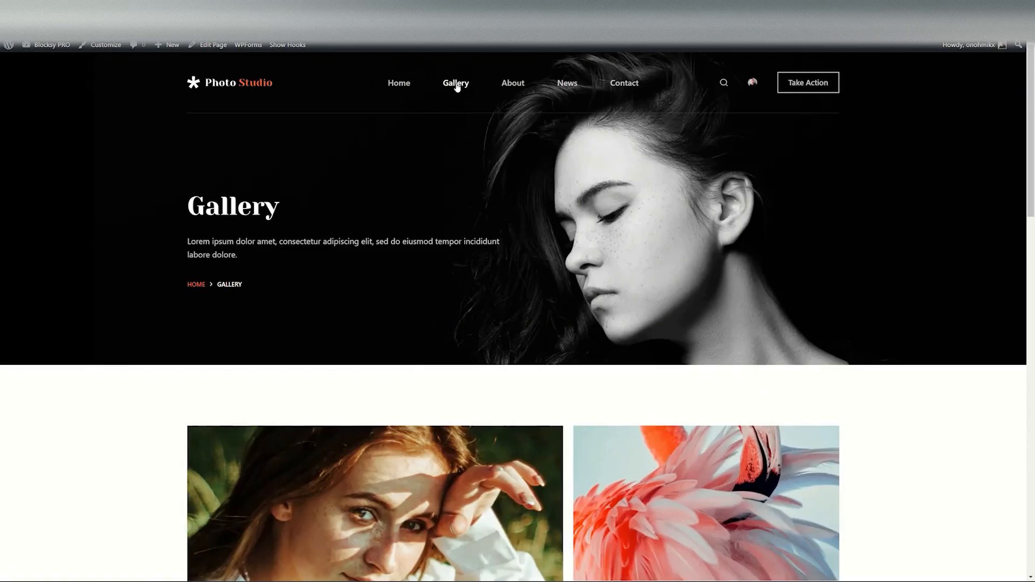
Step: Edit the Gallery page, paste the popup embed code into its own Blocksy footer scripts, and update the page
click(212, 48)
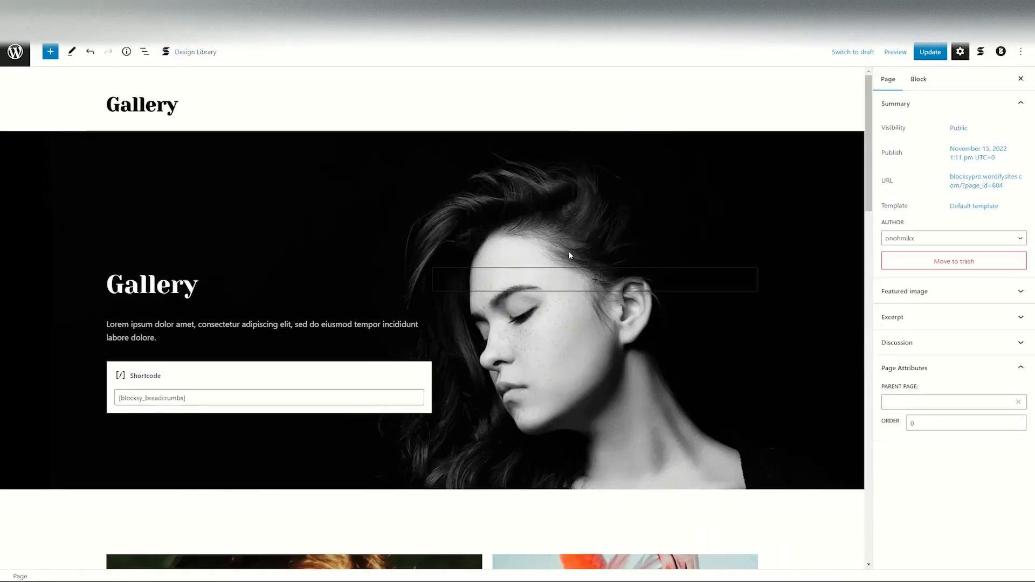
click(1002, 52)
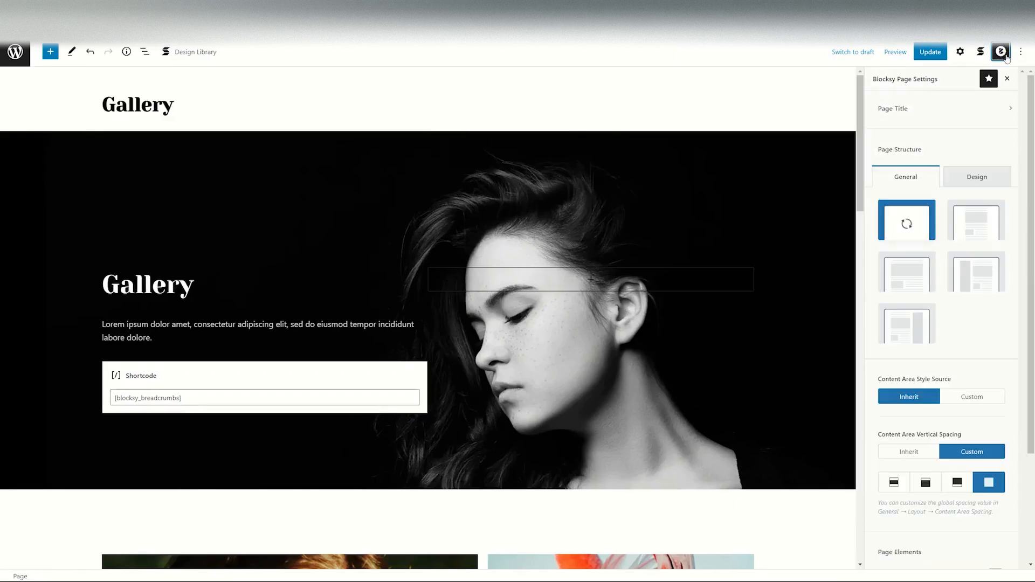
scroll(944, 324, down, 3)
click(910, 542)
click(902, 158)
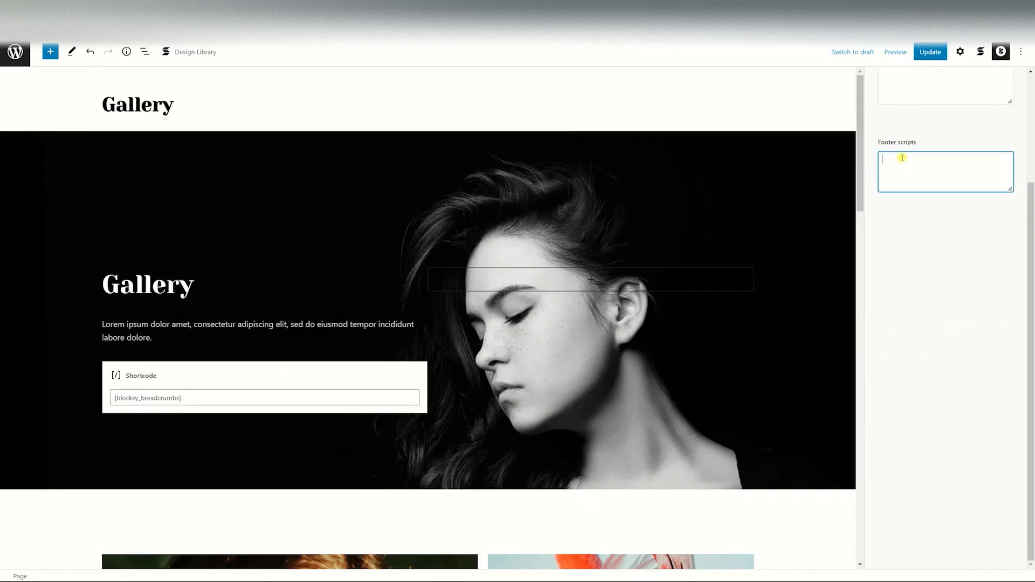
key(ctrl+v)
click(932, 51)
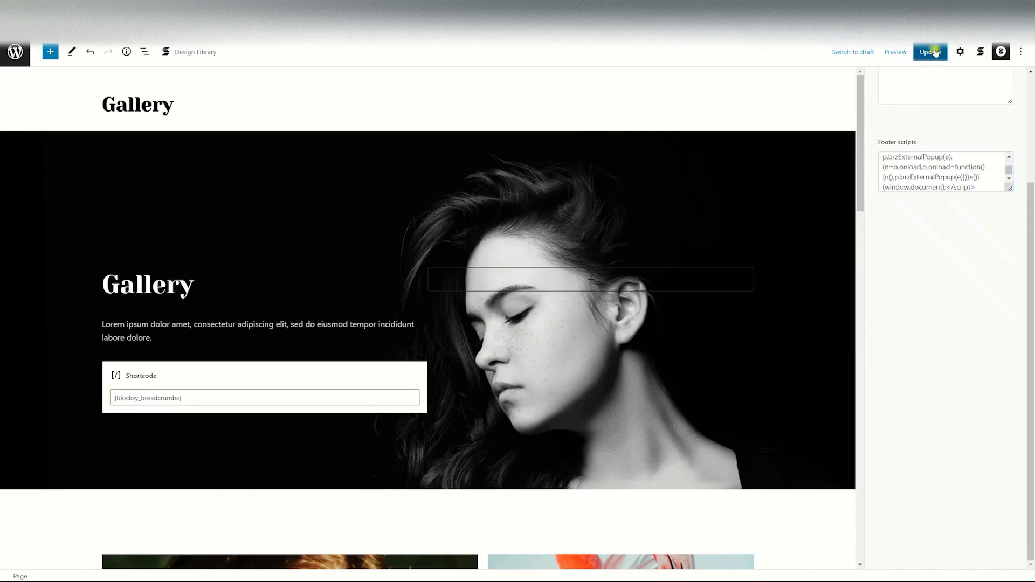
Step: Preview the updated Gallery page in a new tab, test the exit popup and dismiss it
click(895, 52)
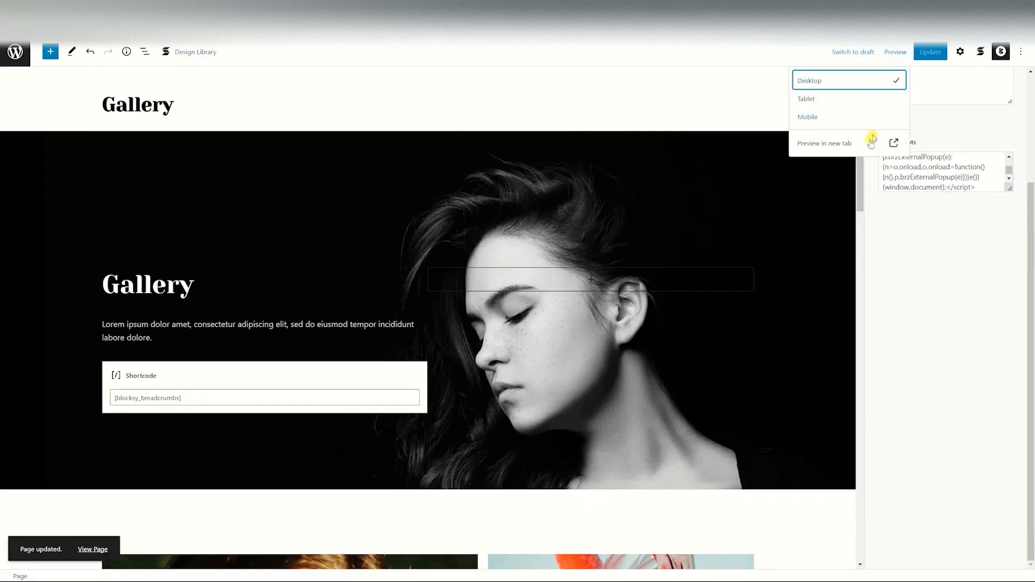
click(863, 144)
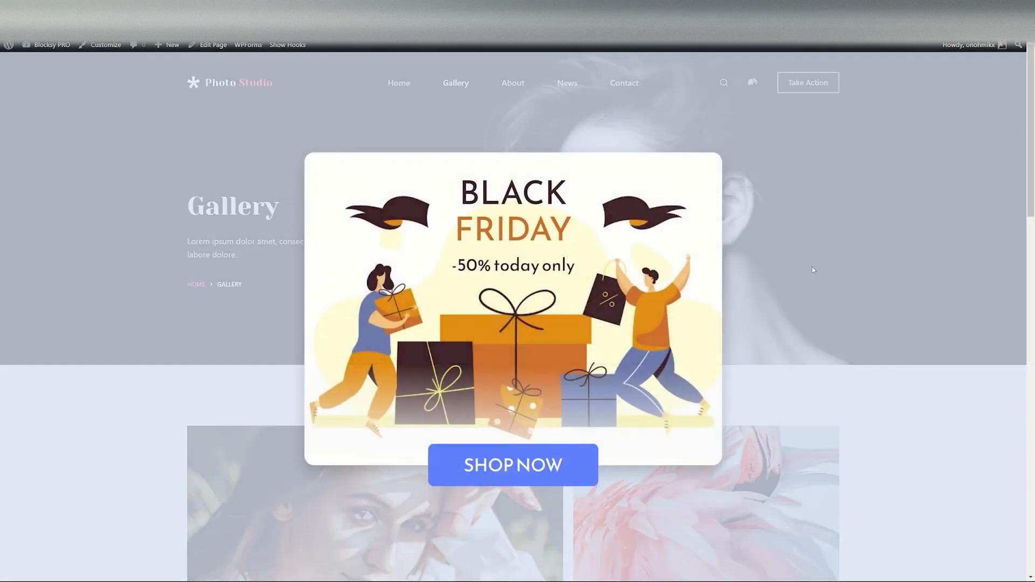
click(813, 267)
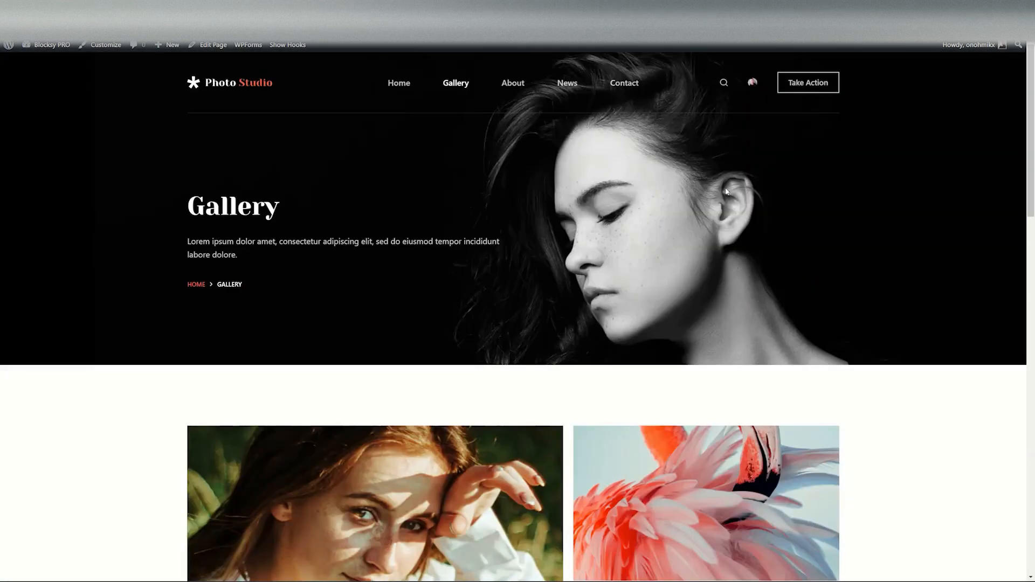
Step: Visit the About page and check whether the popup is triggered there
click(521, 94)
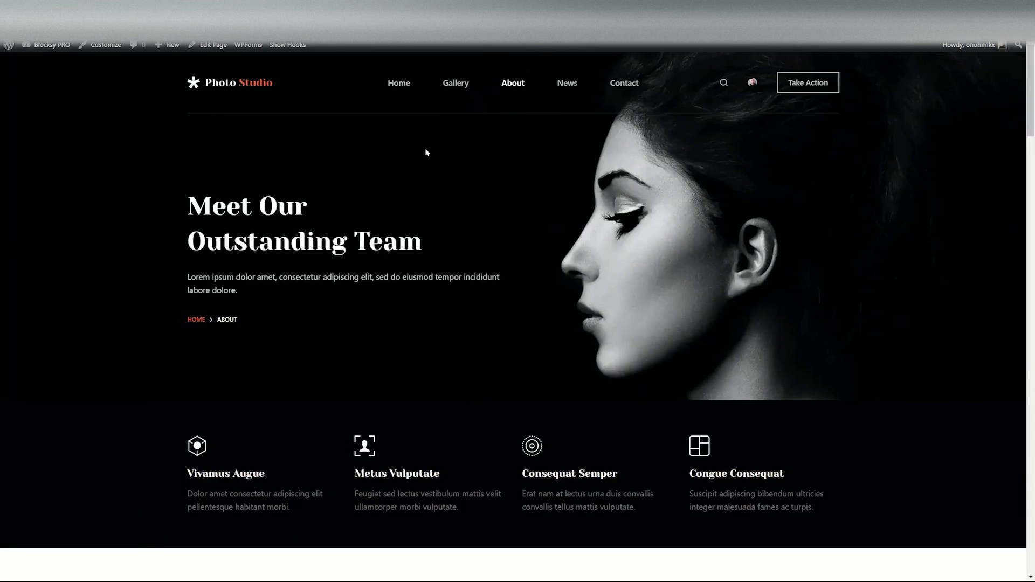
scroll(447, 221, down, 6)
scroll(448, 223, up, 6)
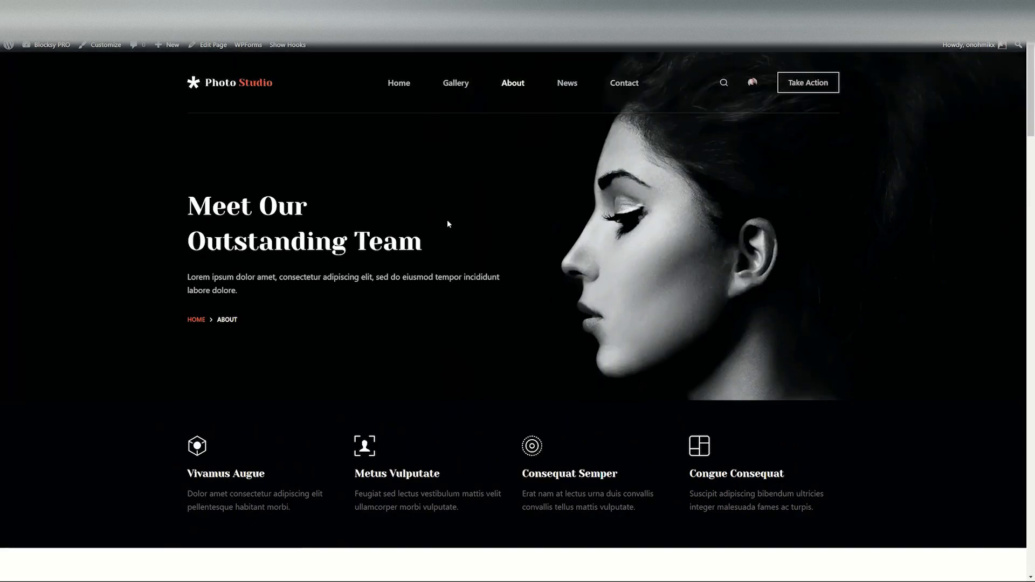